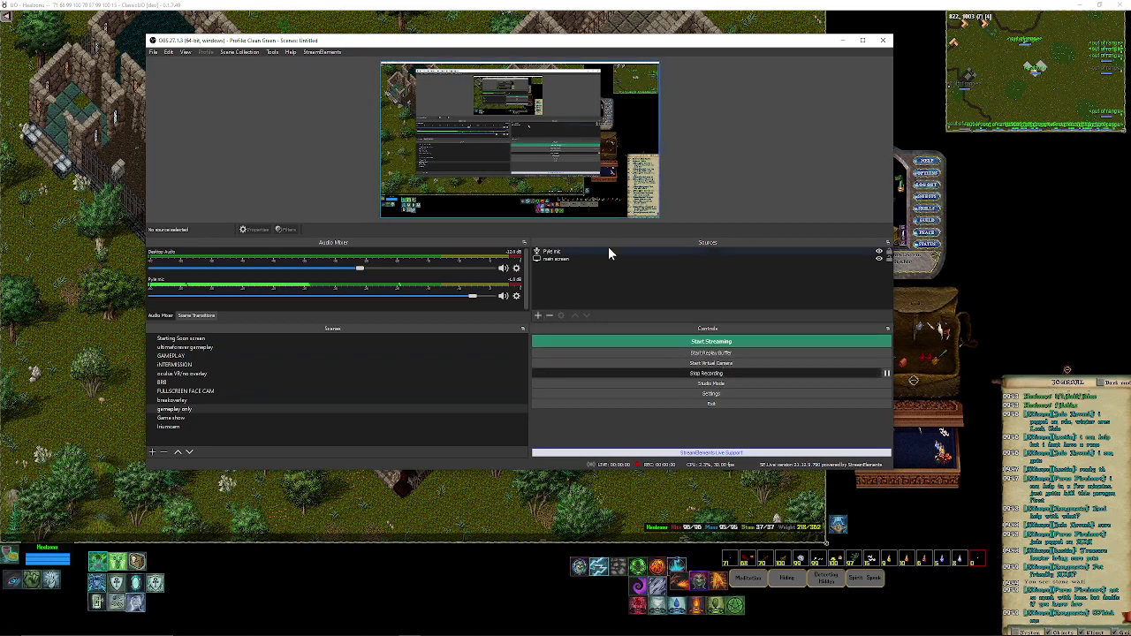
Add a Display Capture source named 'Blur' capturing the primary monitor, accepting default properties
click(538, 316)
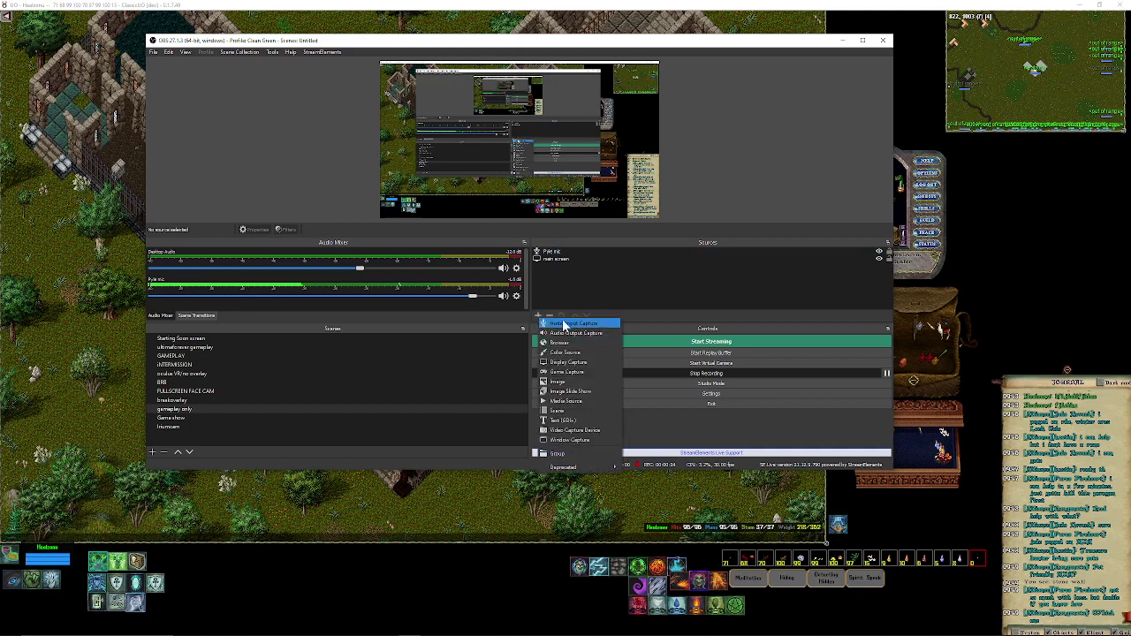
click(570, 363)
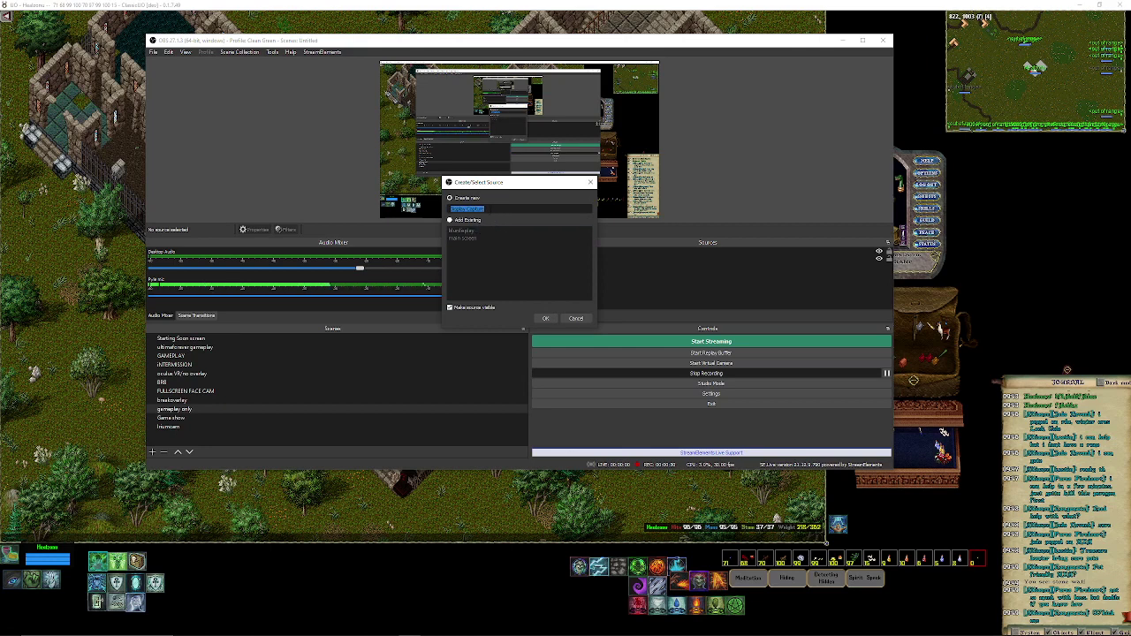
text(Blur)
key(alt+Tab)
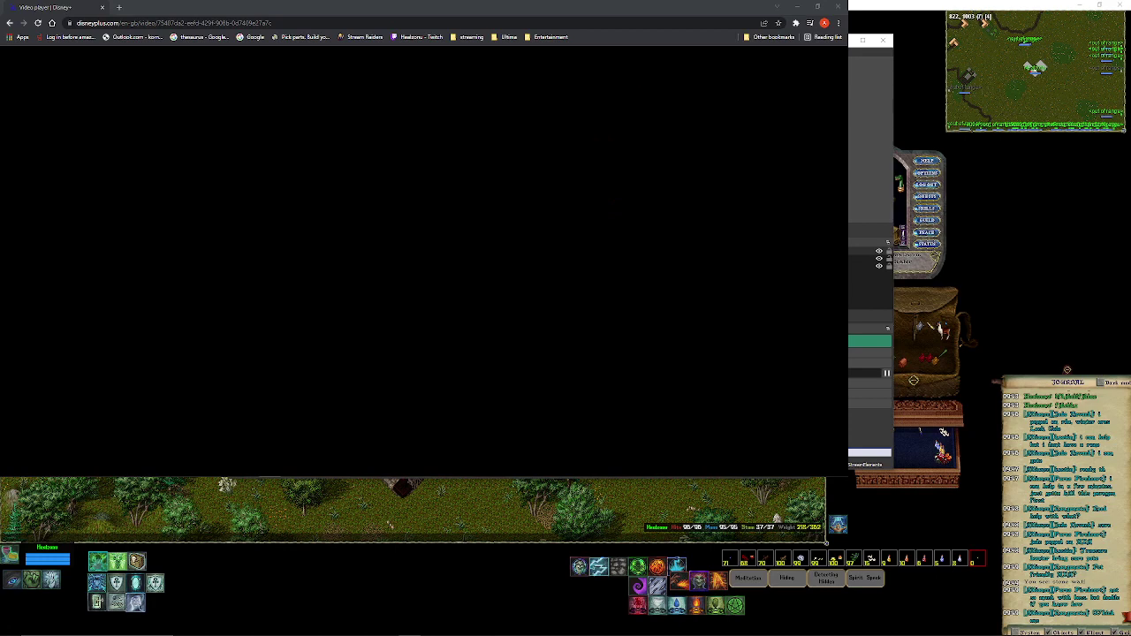
key(alt+Tab)
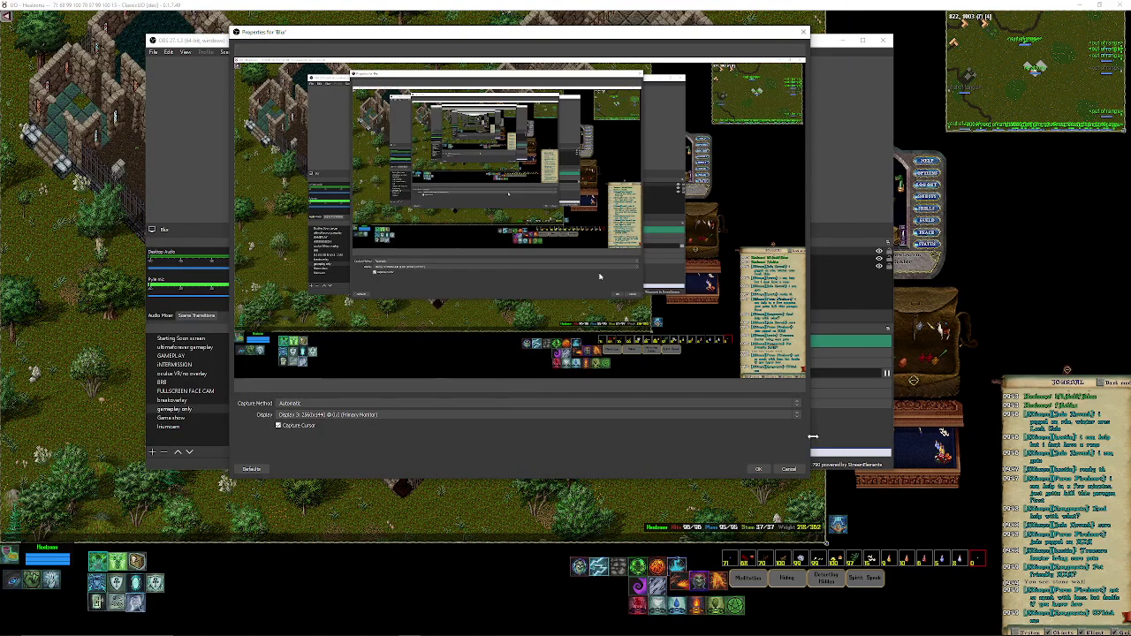
click(758, 470)
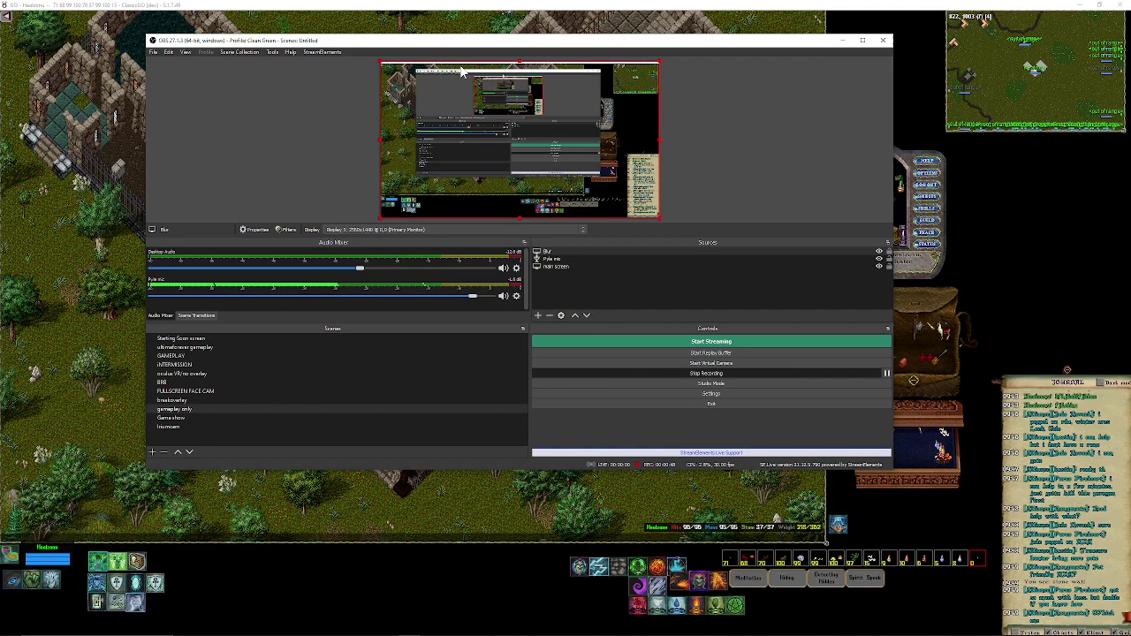
Open the Blur source's Filters window and add a Scaling/Aspect Ratio filter
click(561, 253)
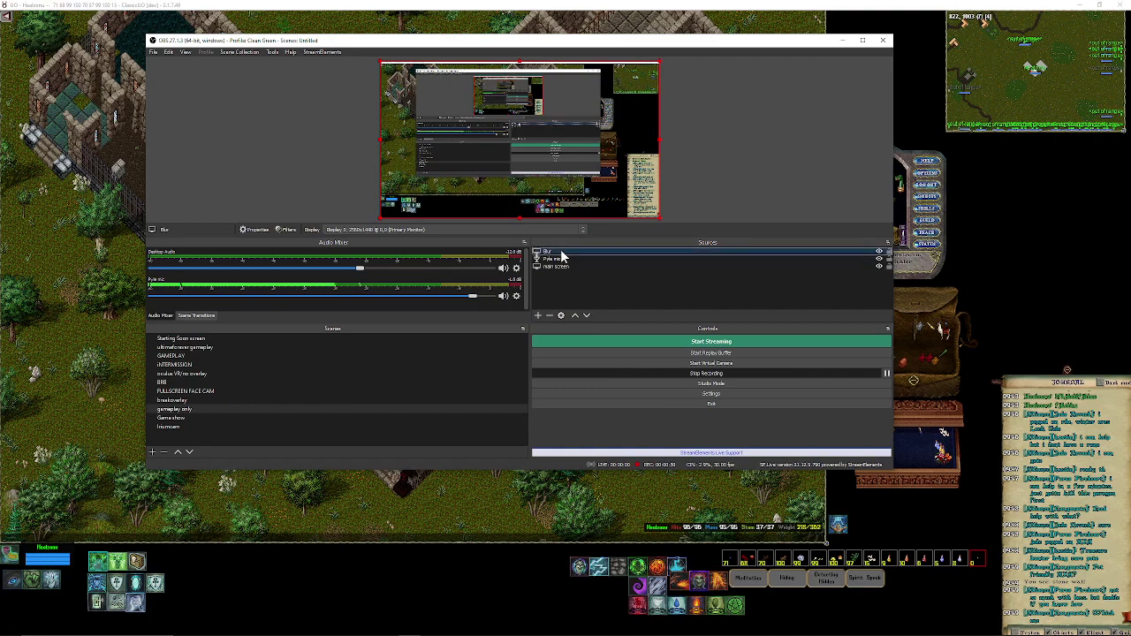
right_click(561, 254)
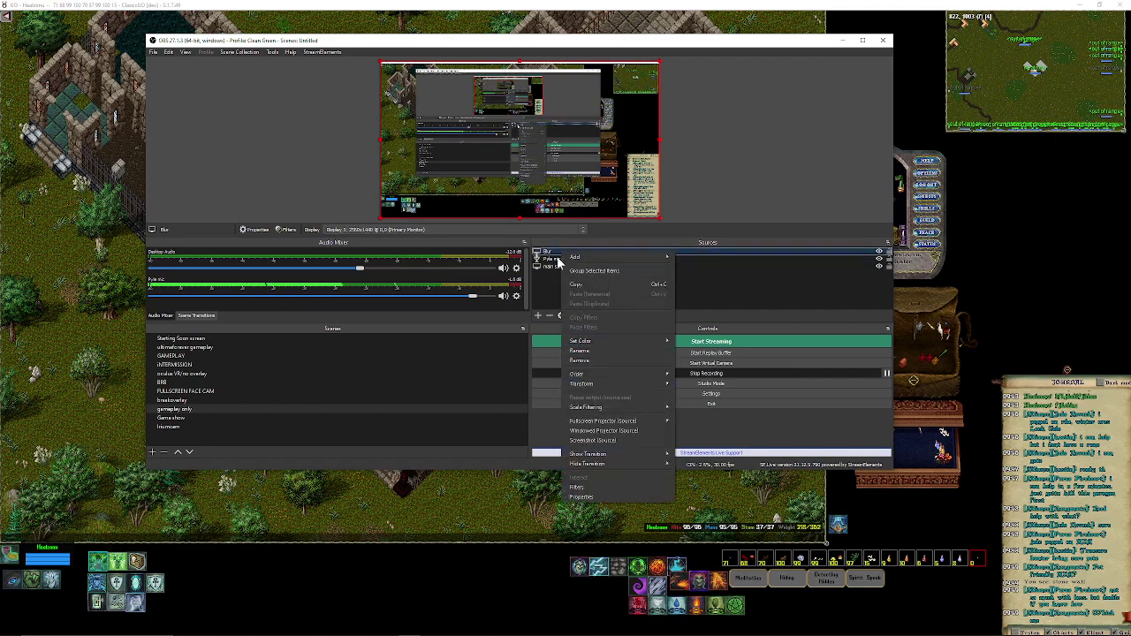
click(550, 255)
right_click(550, 253)
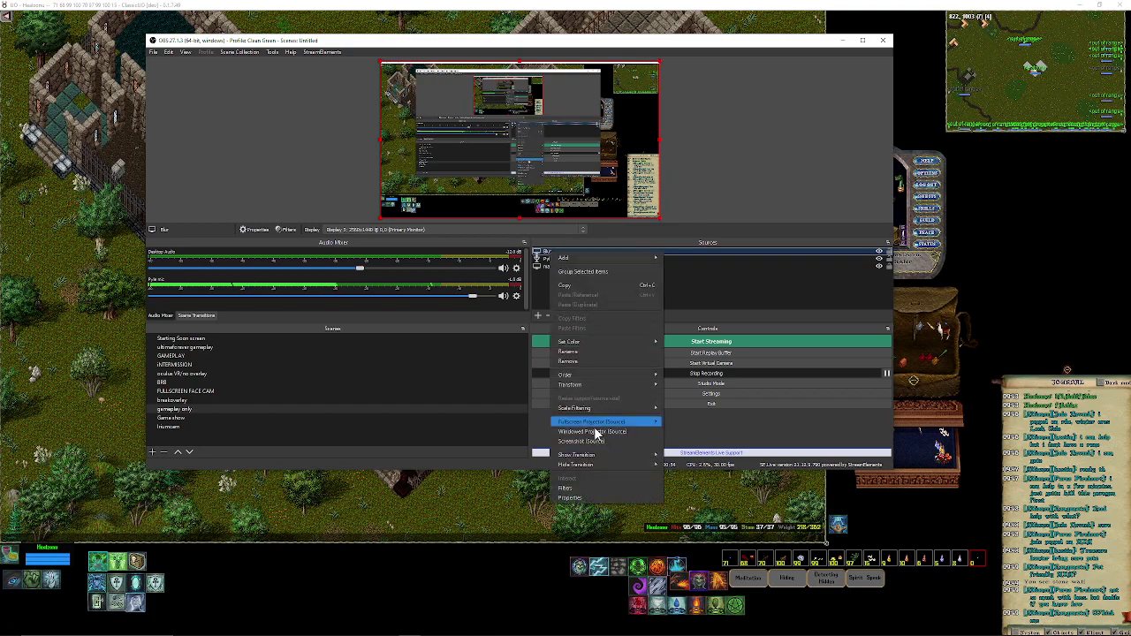
click(579, 489)
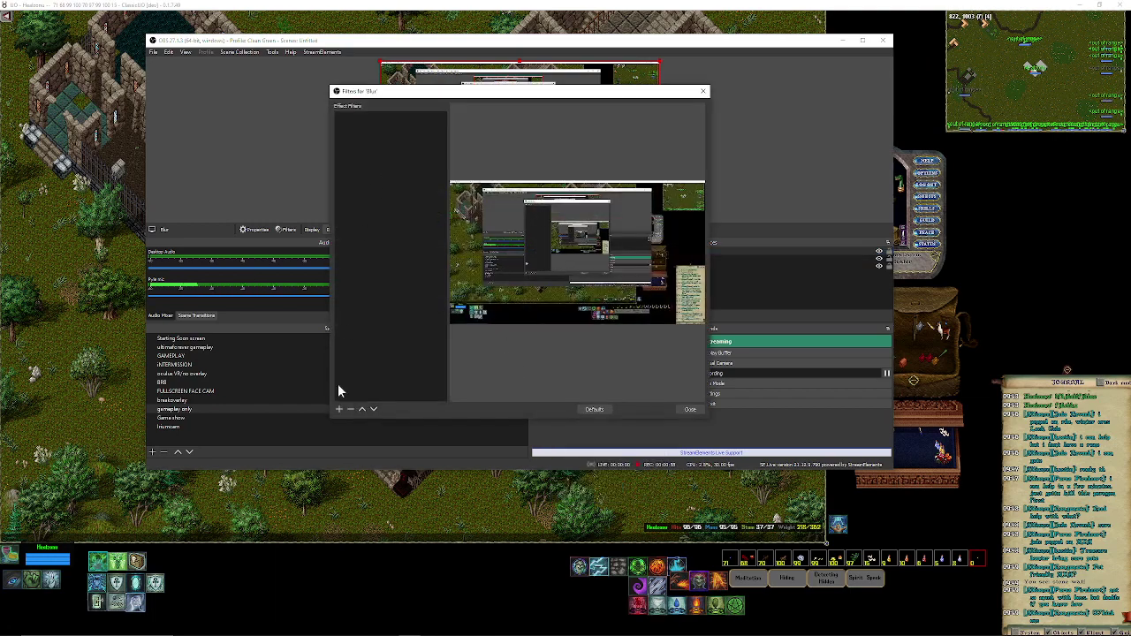
click(339, 410)
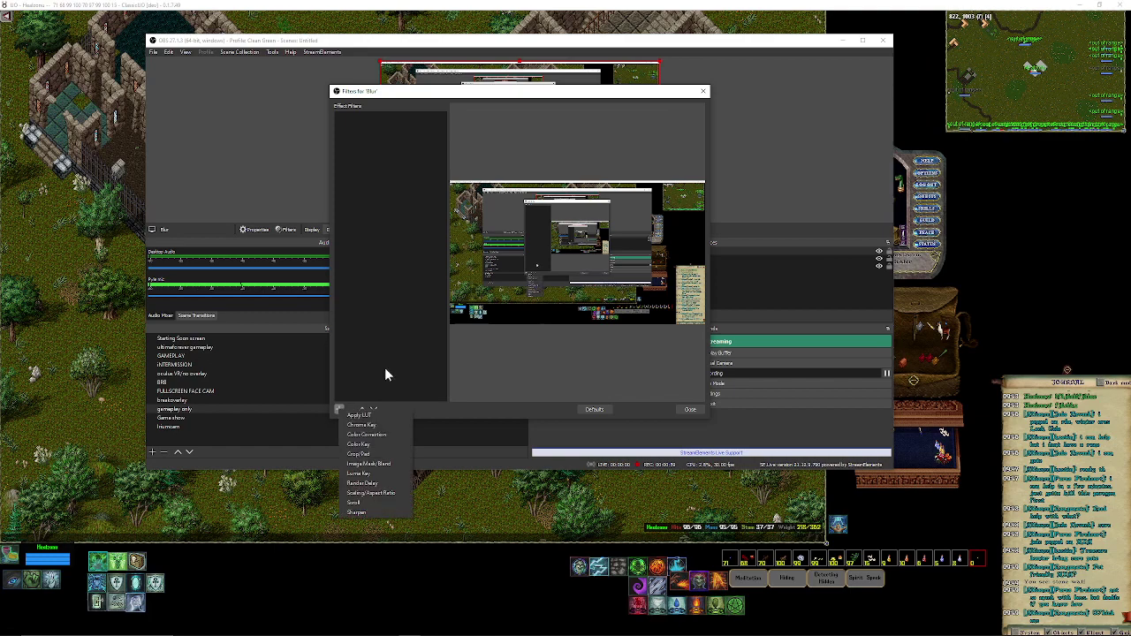
click(374, 492)
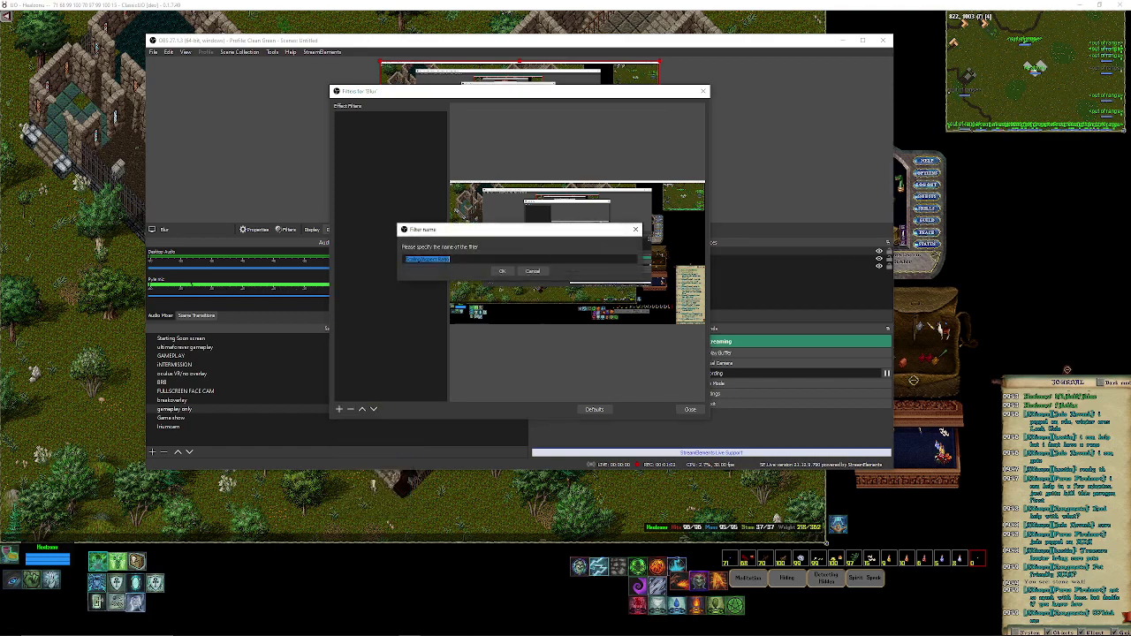
Keep the default filter name, set Scale Filtering to Point and Resolution to the smallest listed size
click(504, 271)
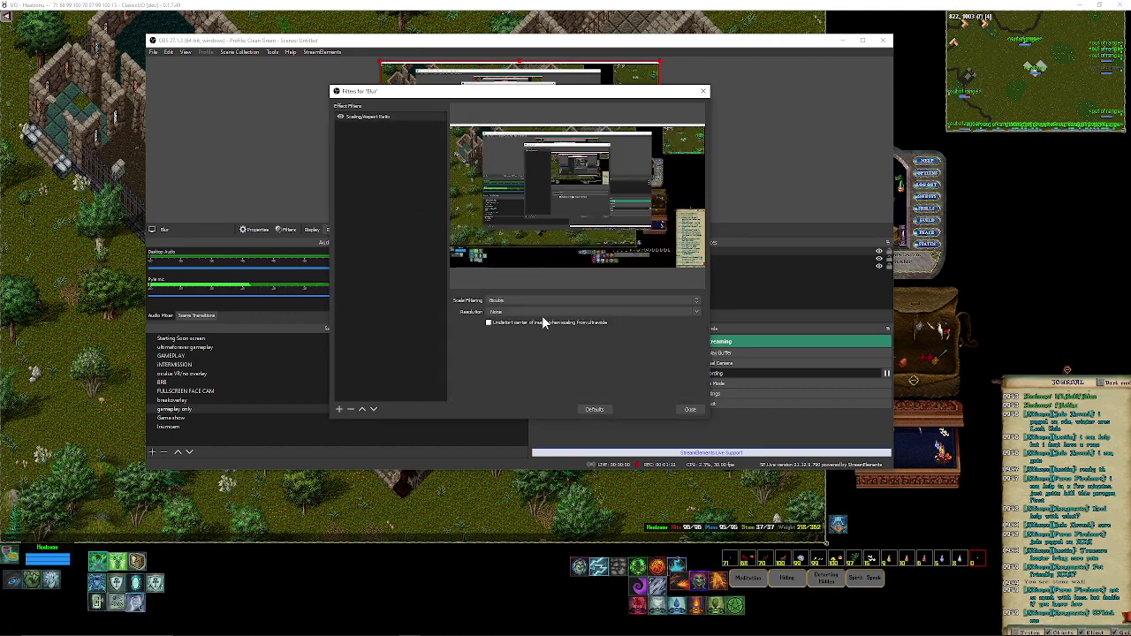
click(695, 299)
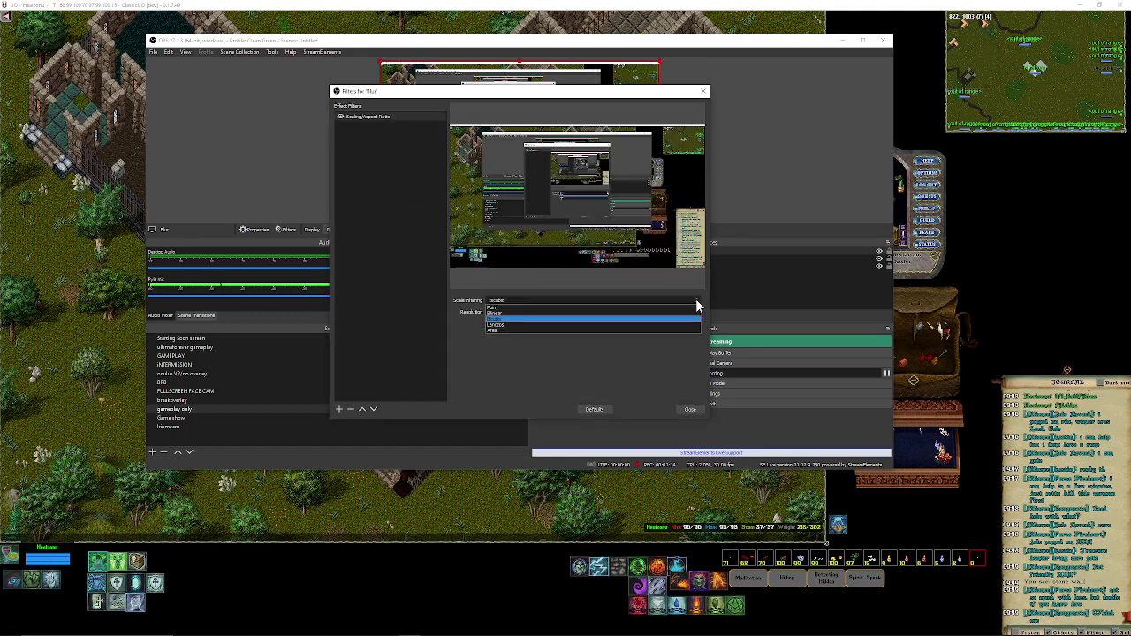
click(517, 307)
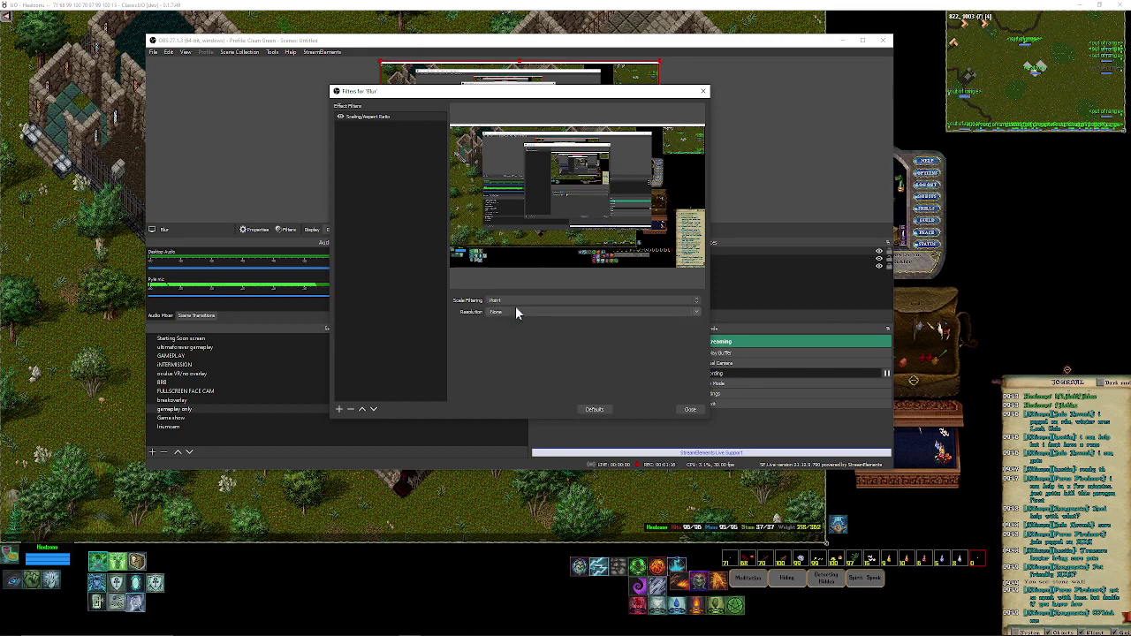
click(696, 311)
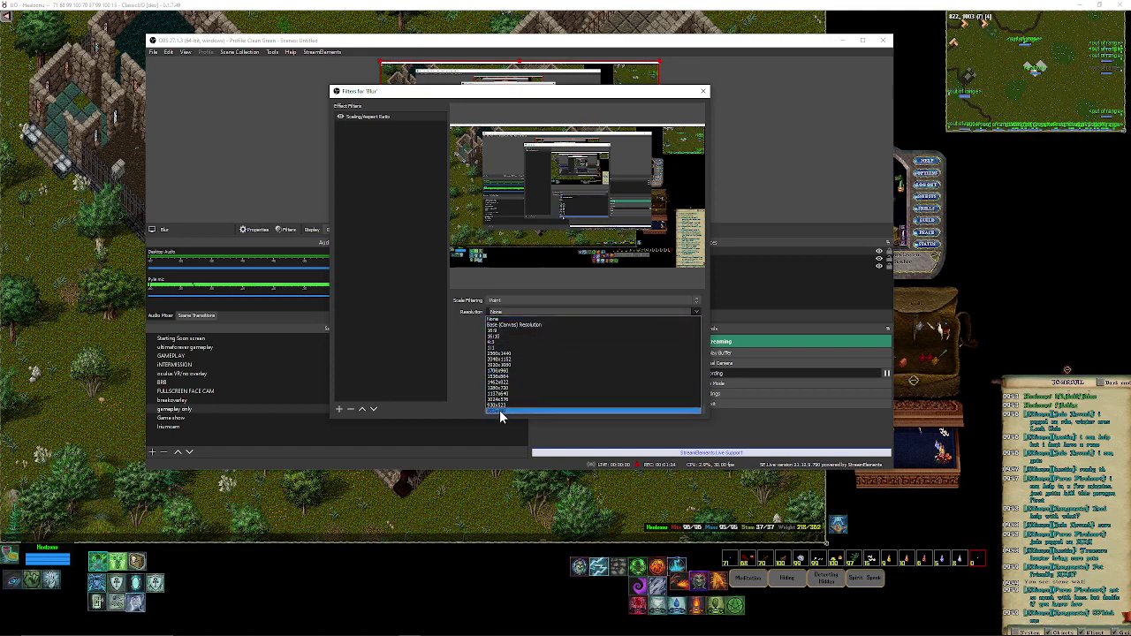
click(497, 411)
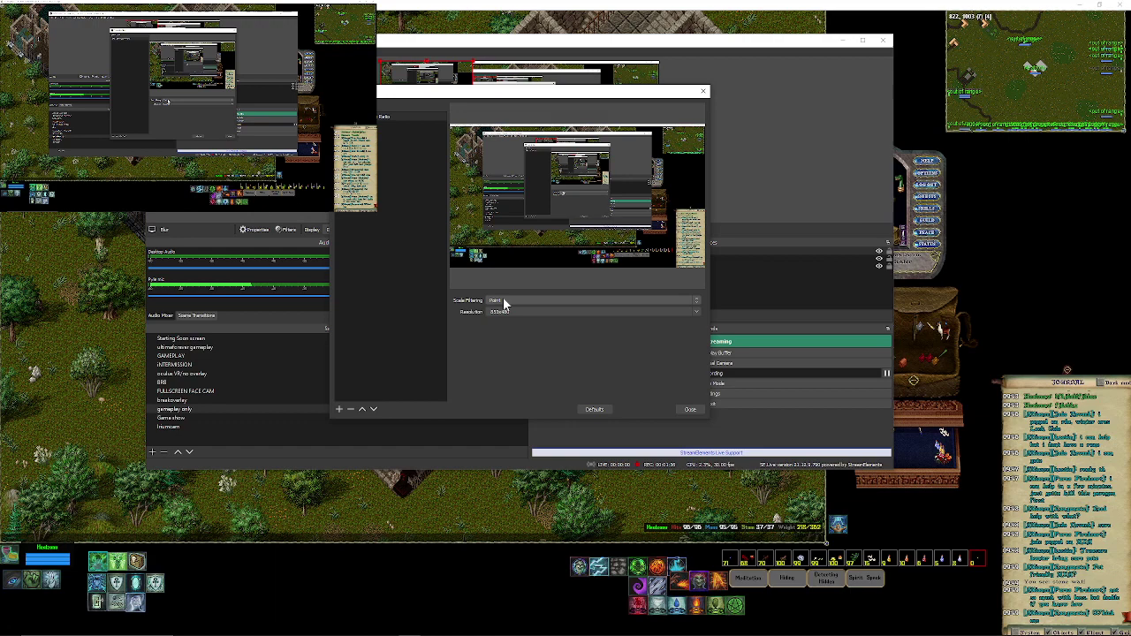
Resize and crop the Blur capture in the preview to cover only the right-hand journal panel
click(689, 411)
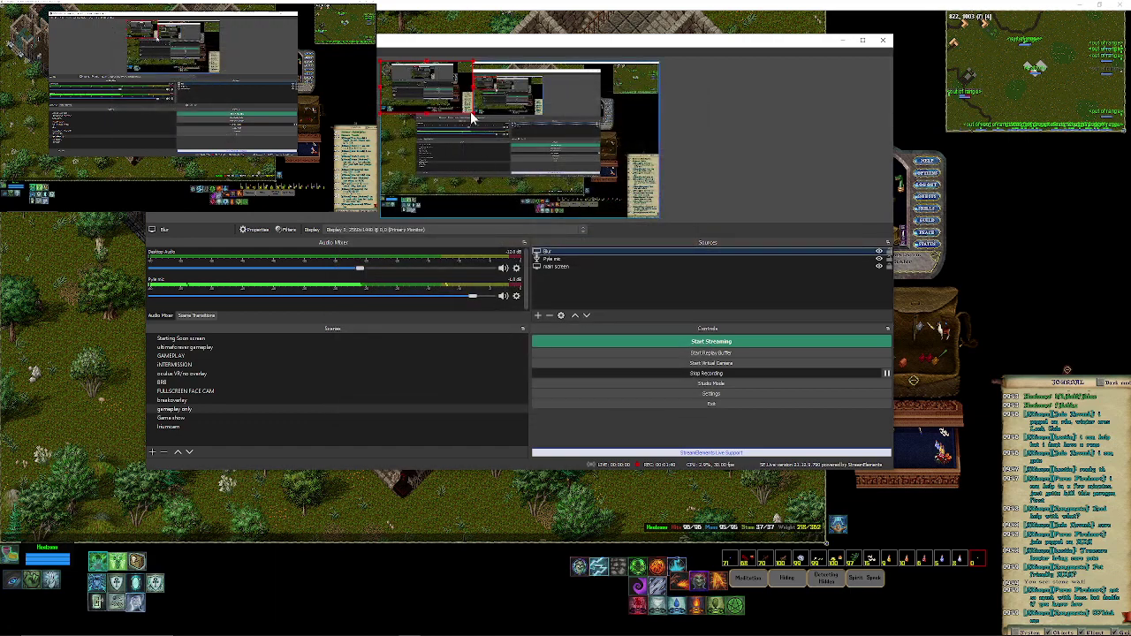
drag(473, 117, 660, 190)
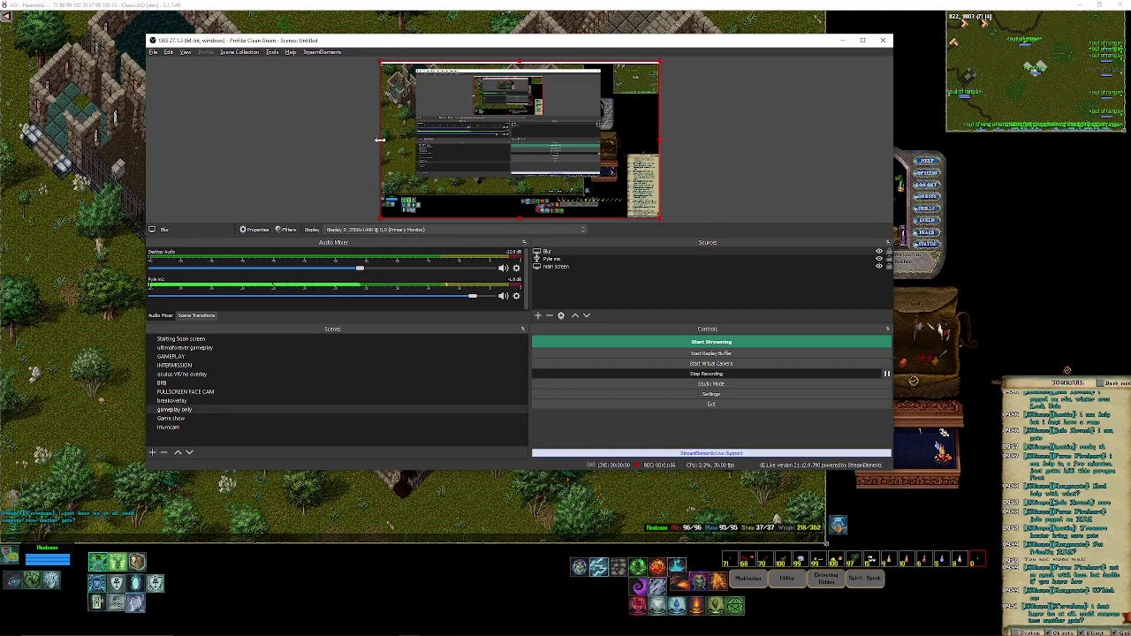
drag(380, 139, 623, 161)
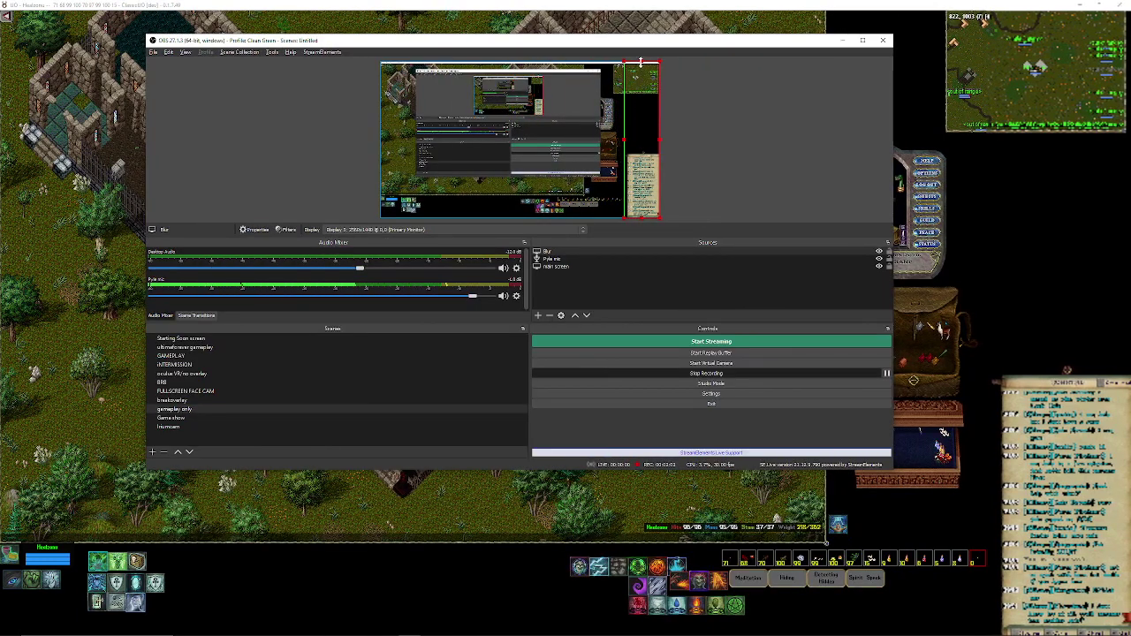
drag(641, 62, 641, 151)
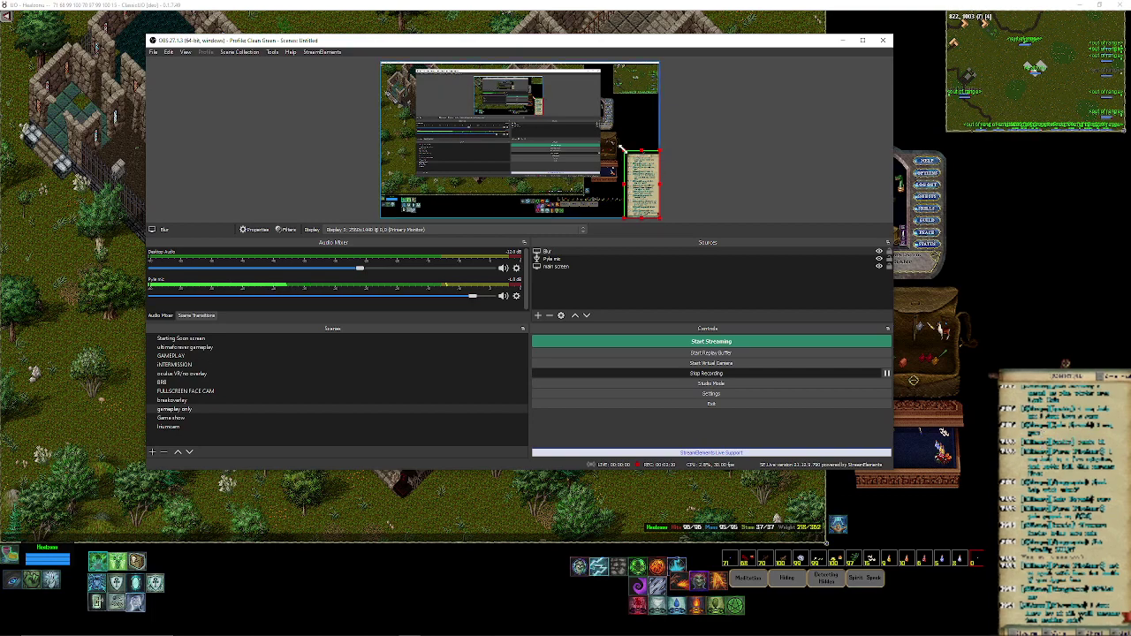
mouse_move(622, 149)
mouse_down()
mouse_move(591, 95)
mouse_move(609, 152)
mouse_move(624, 157)
mouse_up()
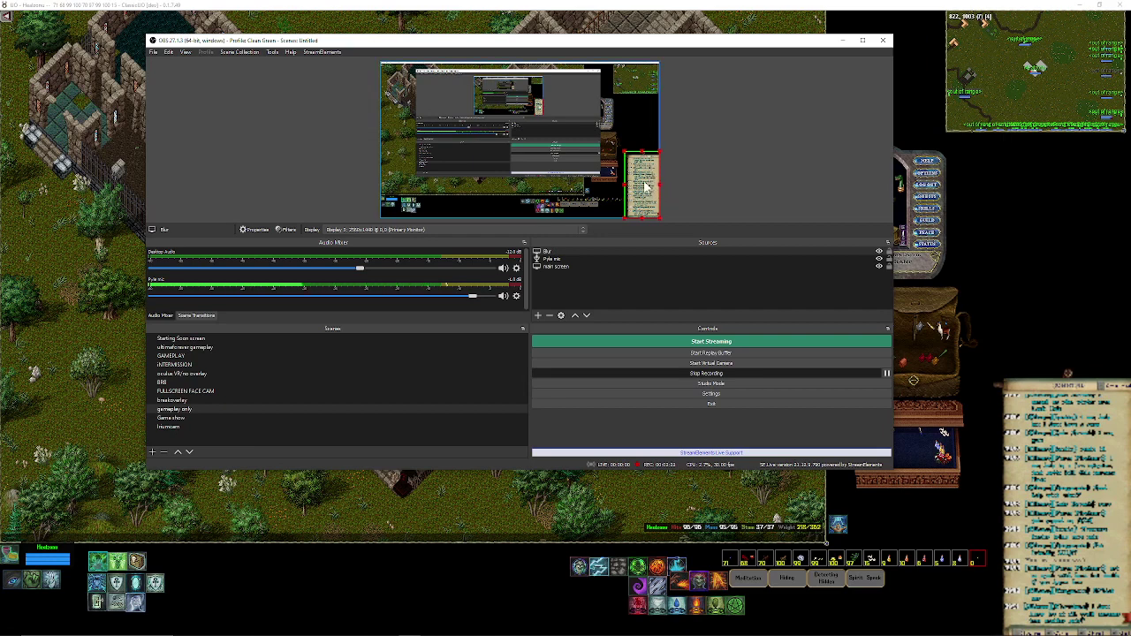
click(713, 173)
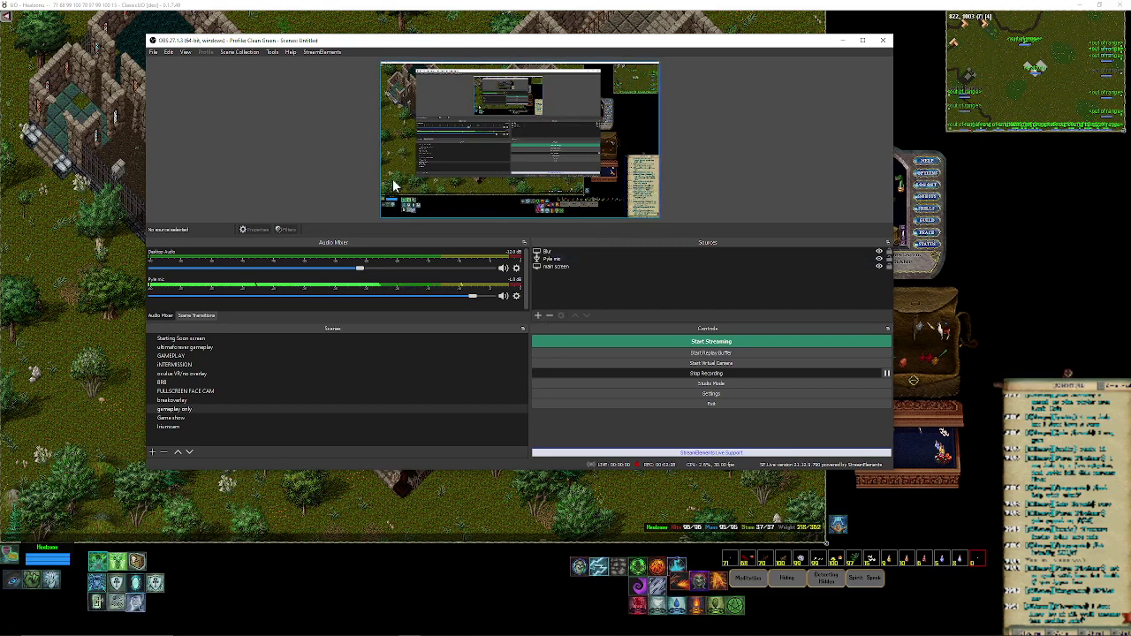
Add the existing Blur display capture to the scene again as a second instance
click(541, 316)
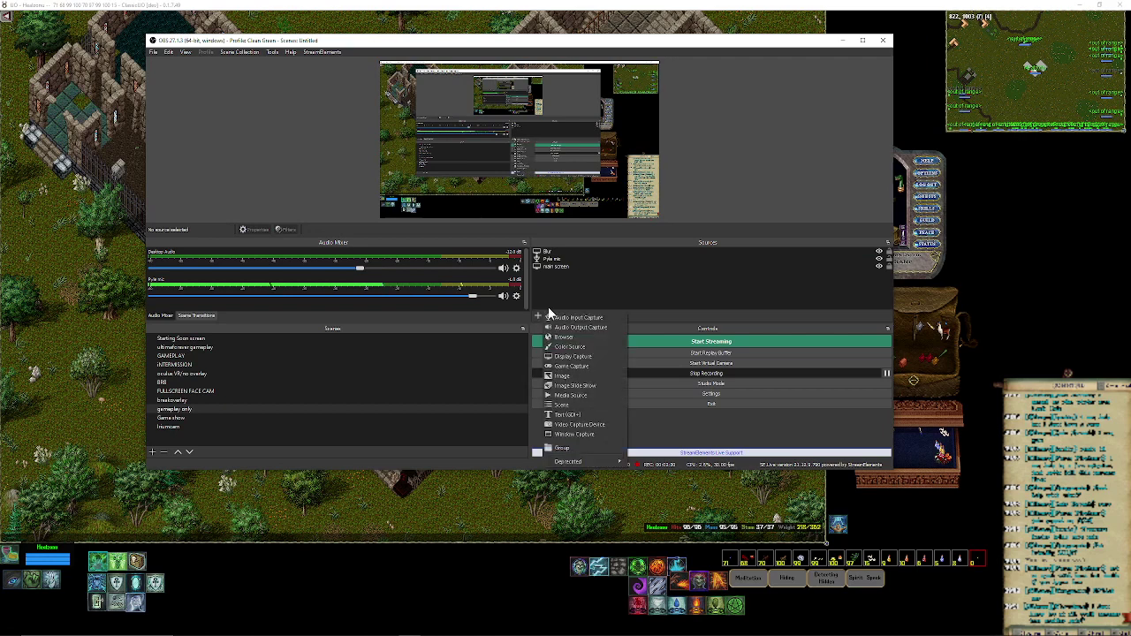
click(575, 356)
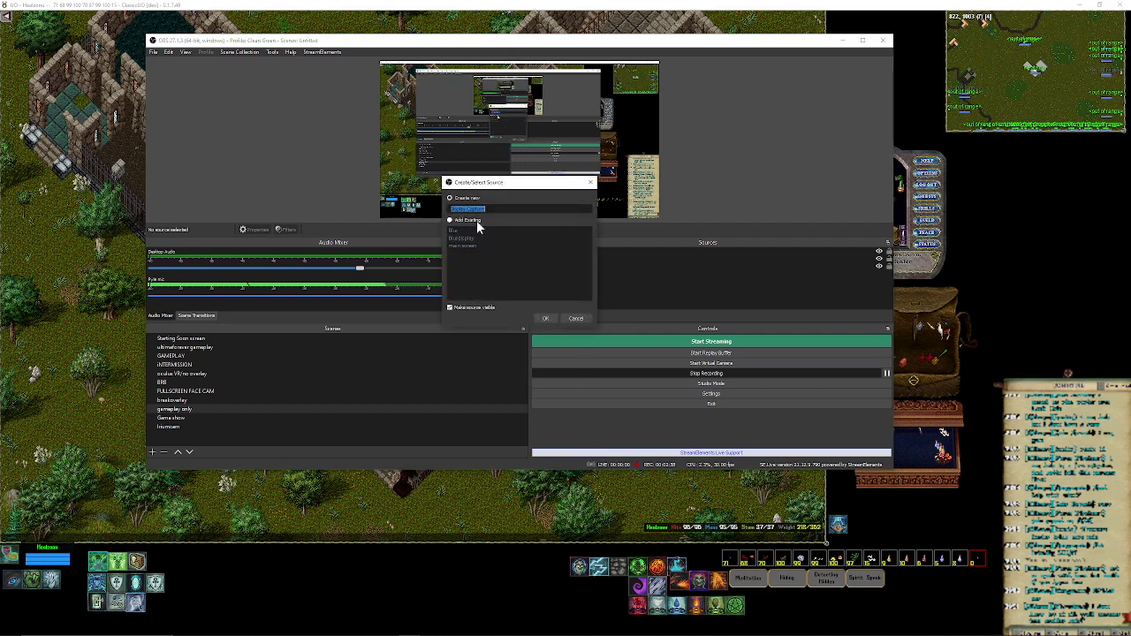
click(452, 220)
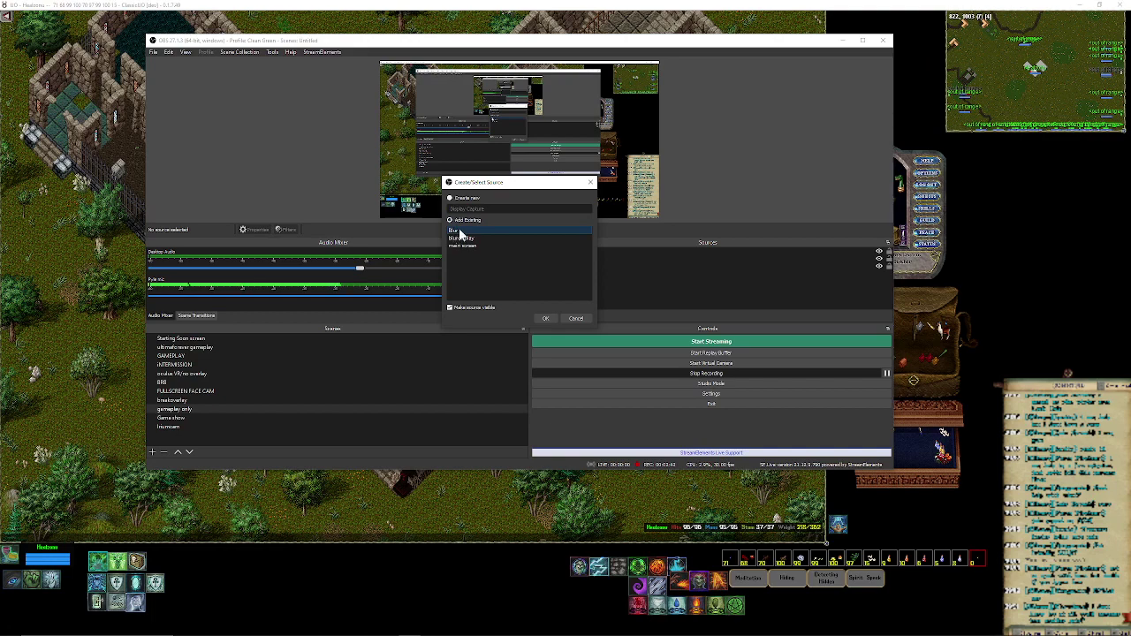
click(546, 319)
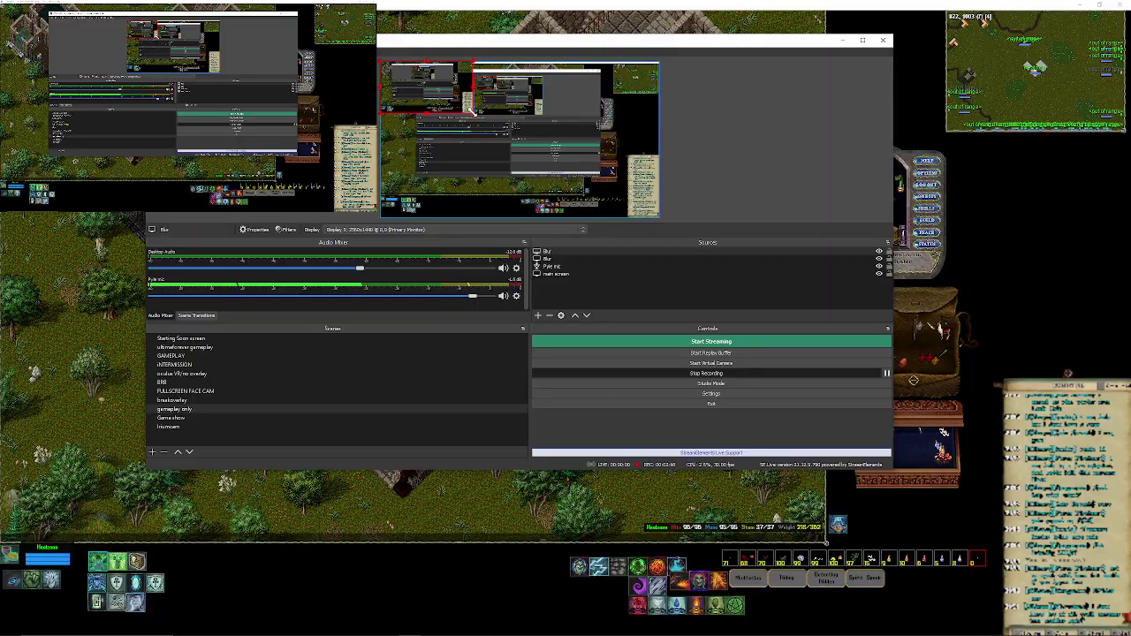
Resize and crop the second Blur copy to a thin strip over the bottom-left chat line
drag(473, 112, 658, 213)
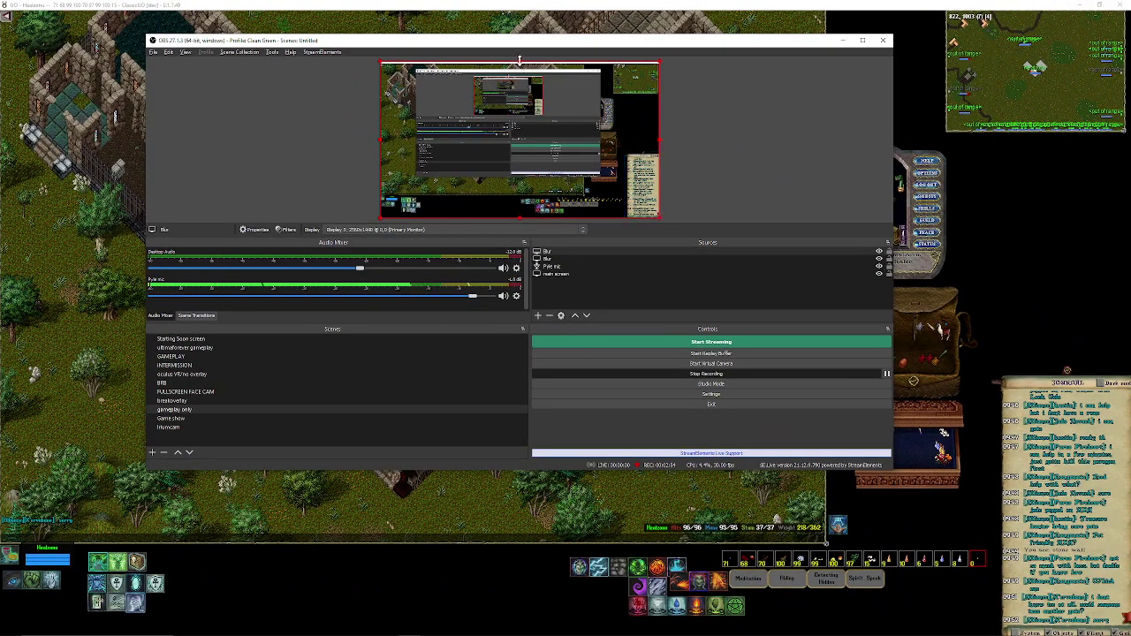
drag(520, 60, 520, 193)
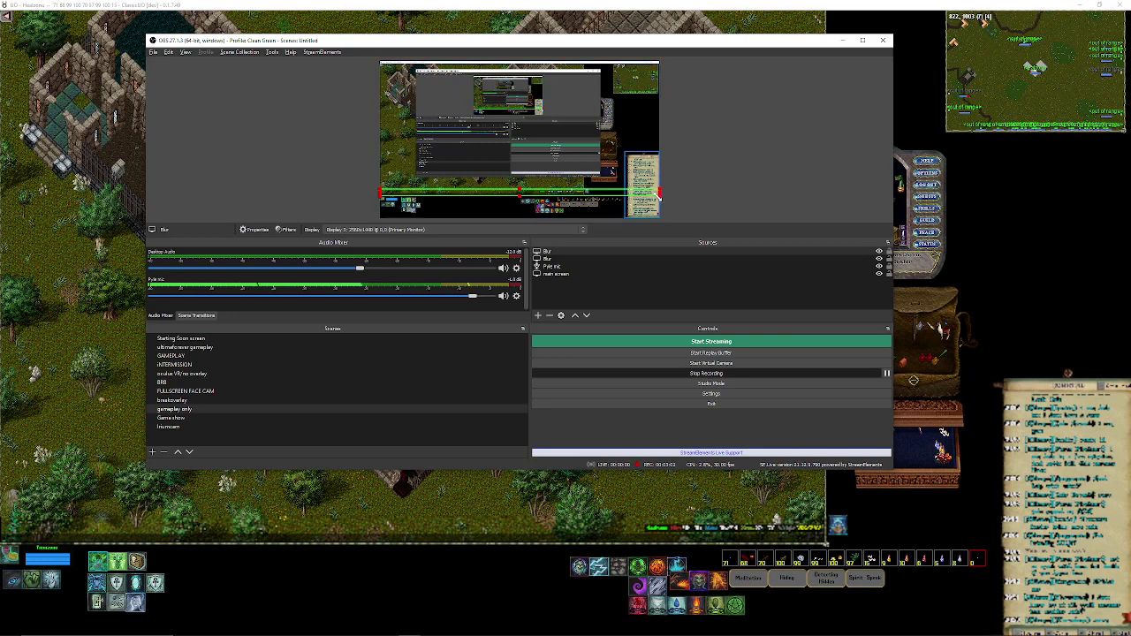
drag(658, 191, 511, 192)
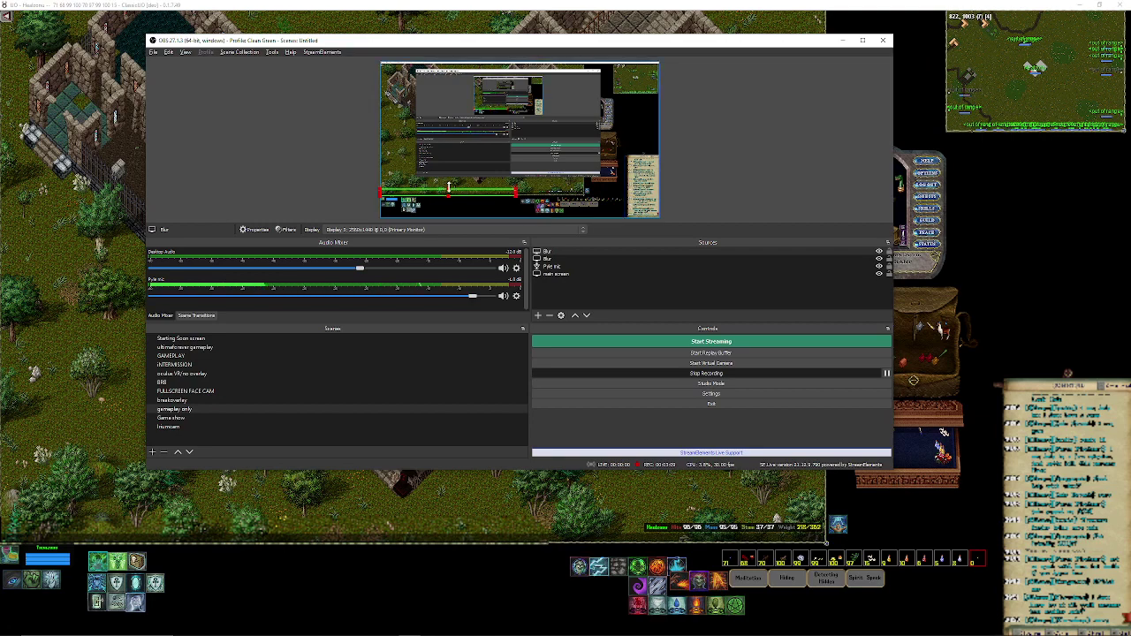
drag(447, 187, 448, 191)
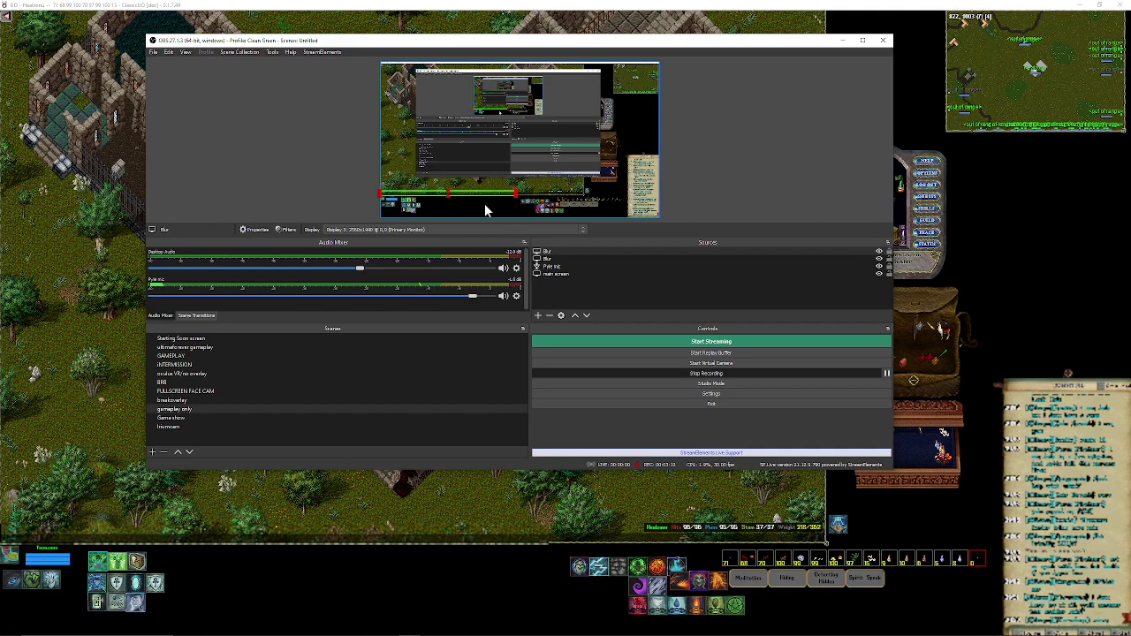
click(485, 203)
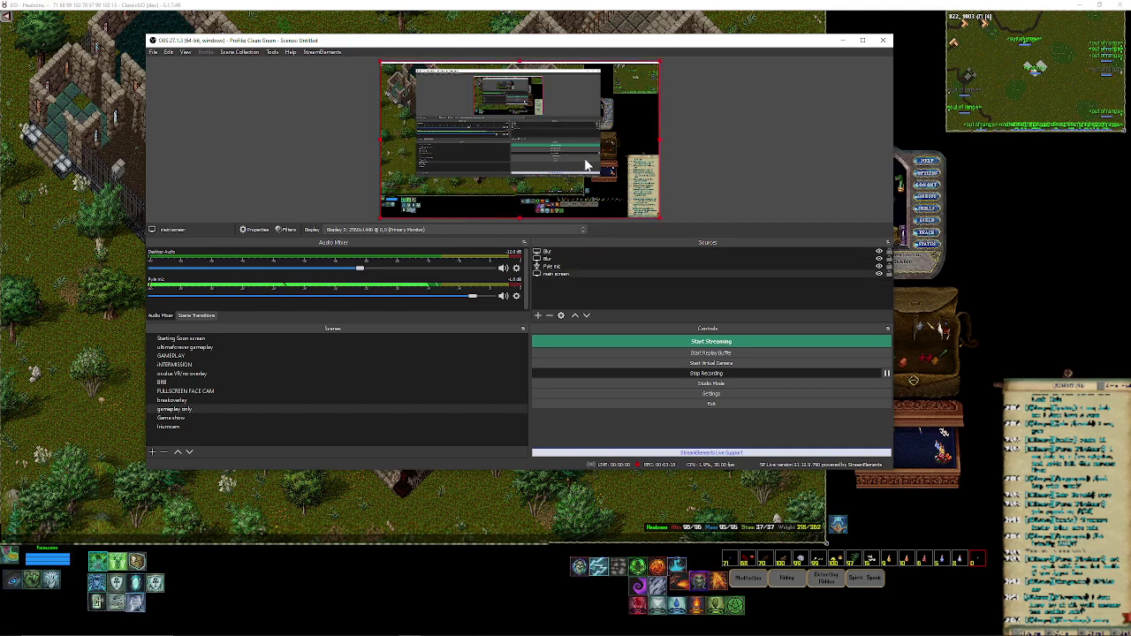
Maximize the OBS window, then minimize it to bring the game view forward
click(864, 40)
click(842, 40)
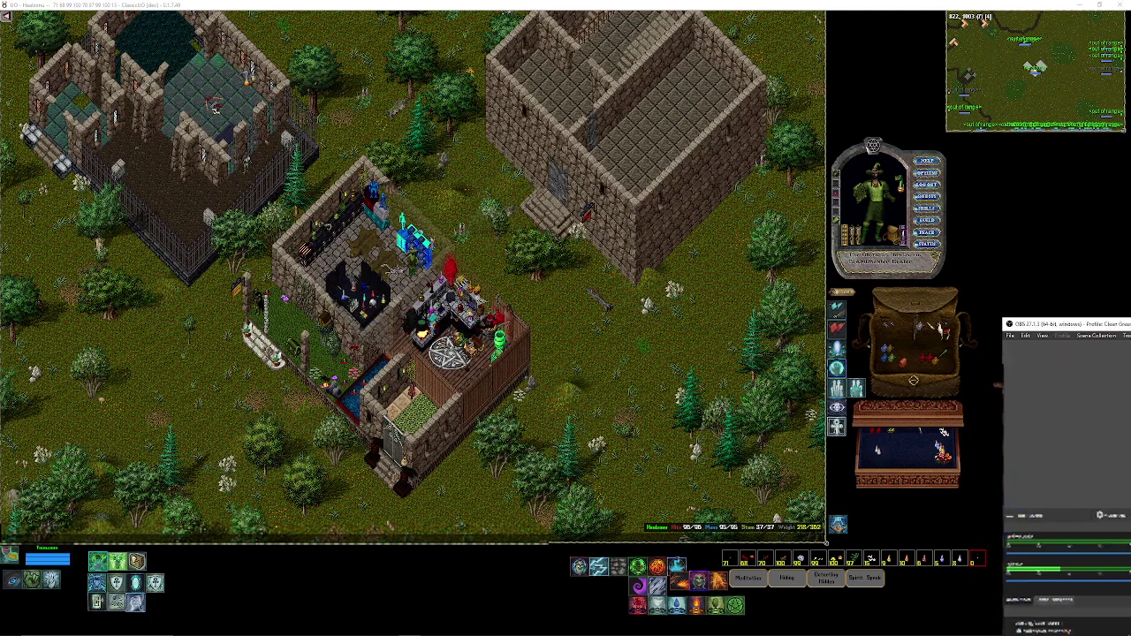